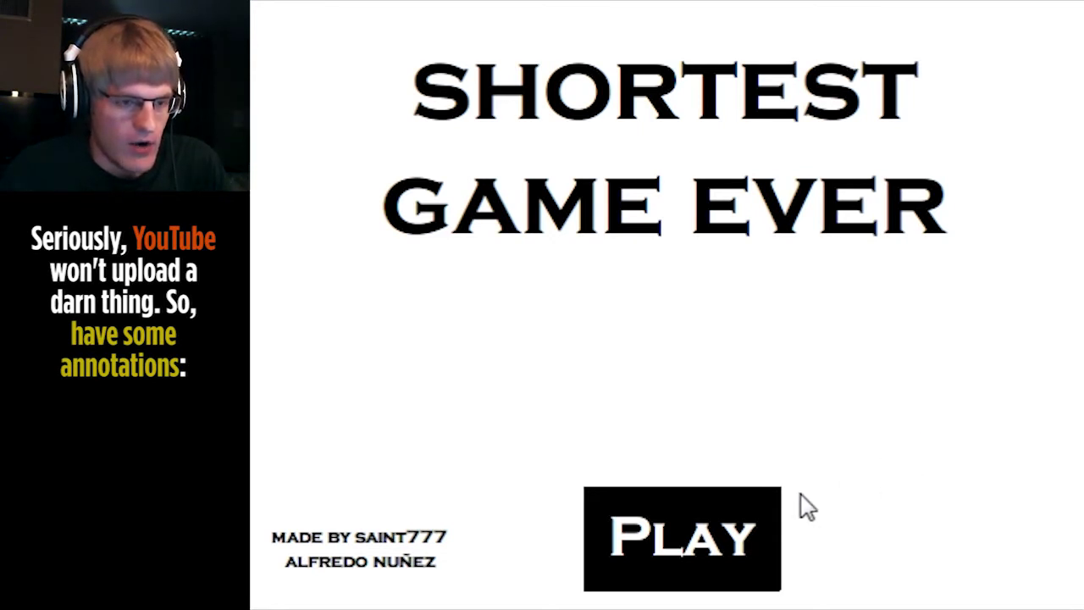
- Start a new round from the title screen and win instantly with a 0:01 time
click(745, 526)
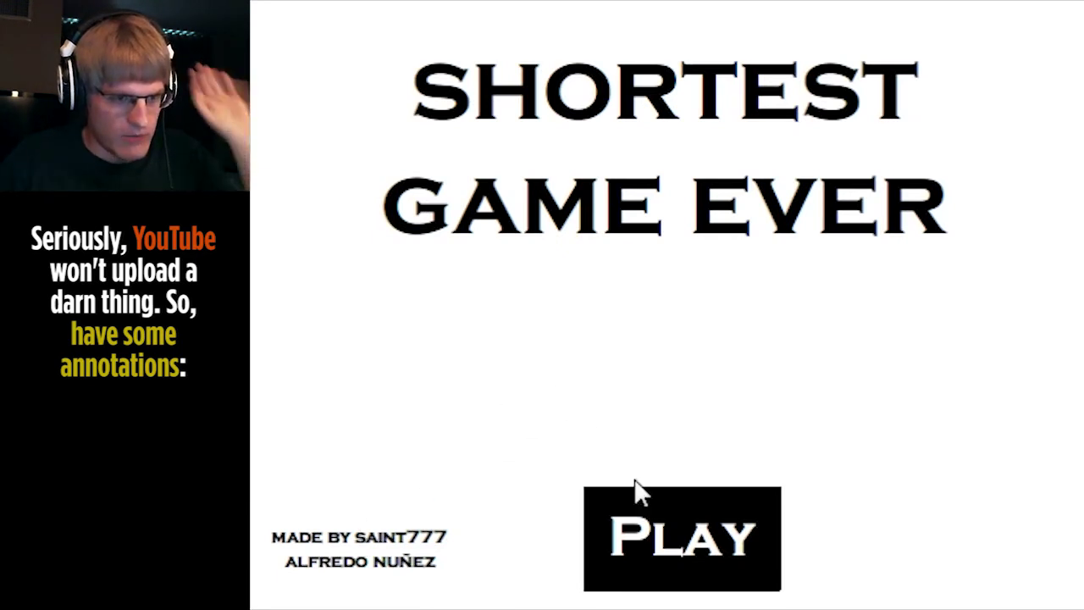
click(669, 534)
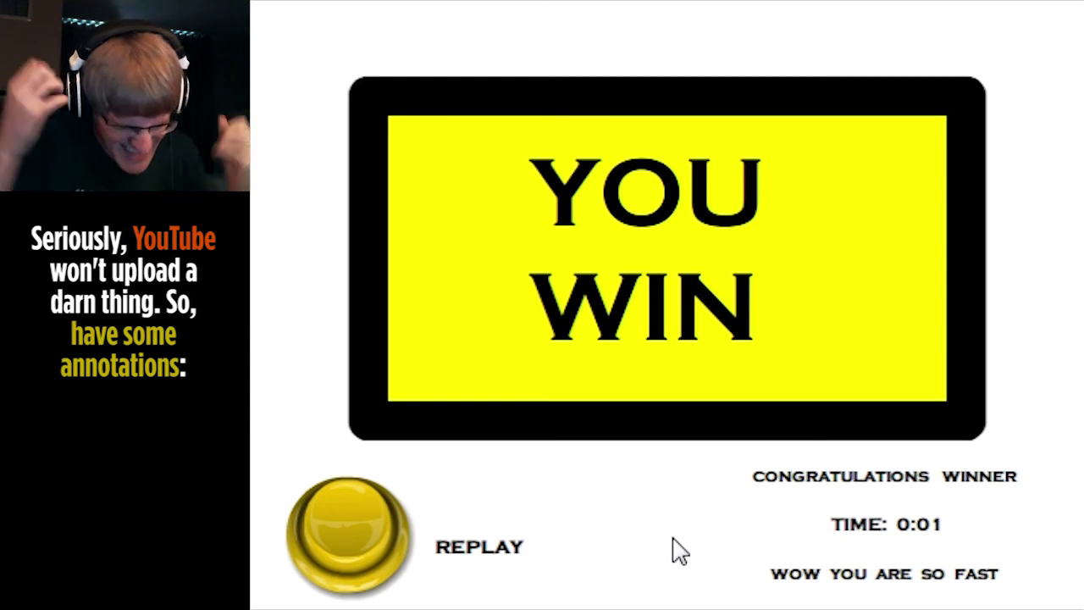